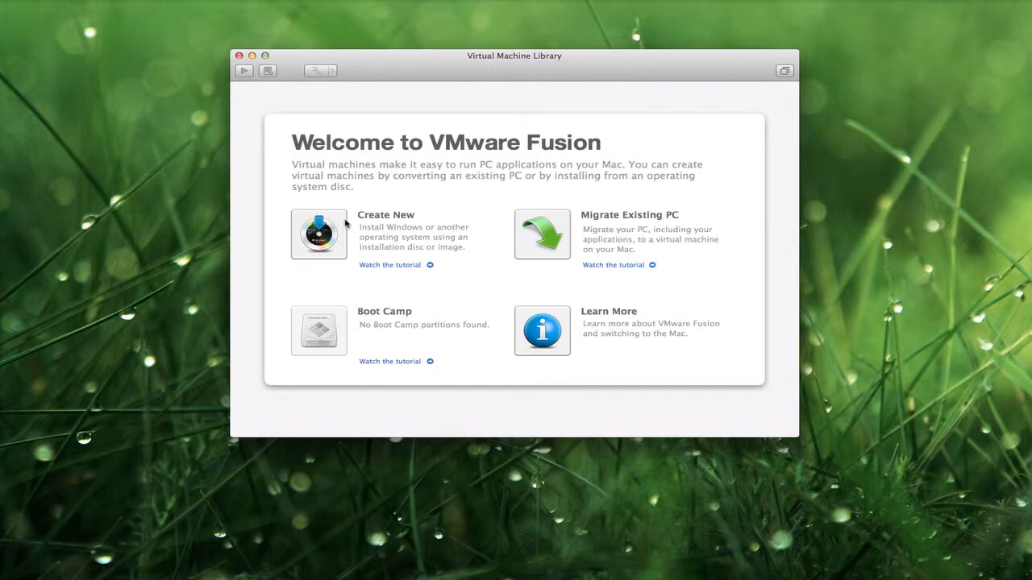
- Start a new VM without a disc, using the Windows 7 Professional SP1 x64 ISO as installation media
{"action": "left_click", "coordinate": [345, 225]}
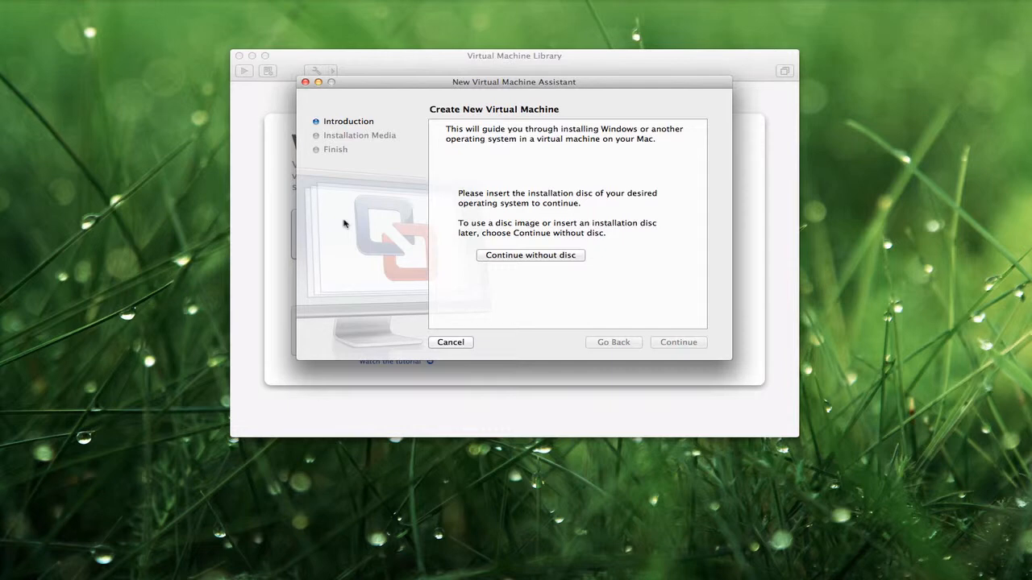
{"action": "left_click", "coordinate": [510, 255]}
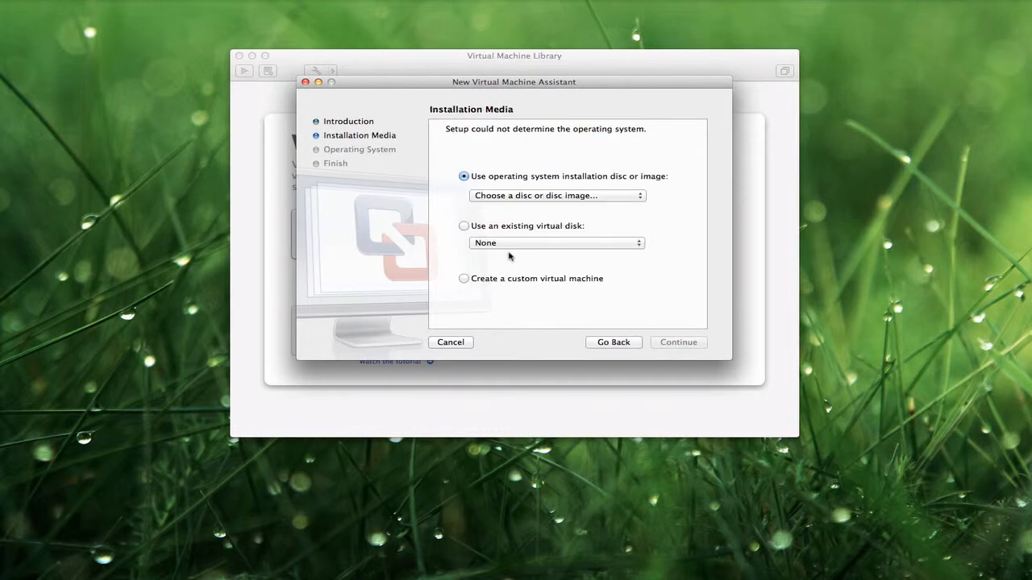
{"action": "left_click", "coordinate": [513, 203]}
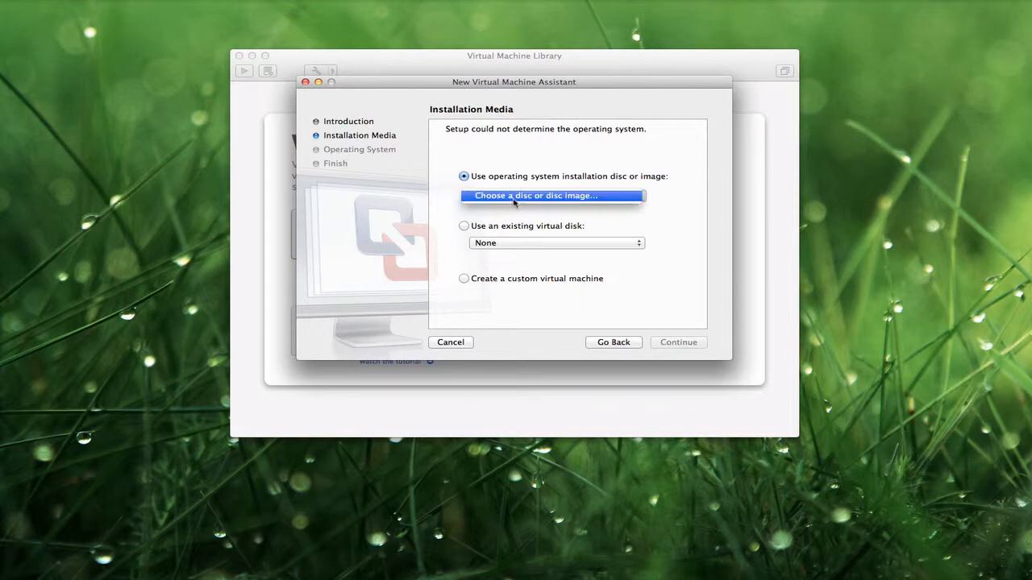
{"action": "left_click", "coordinate": [513, 197]}
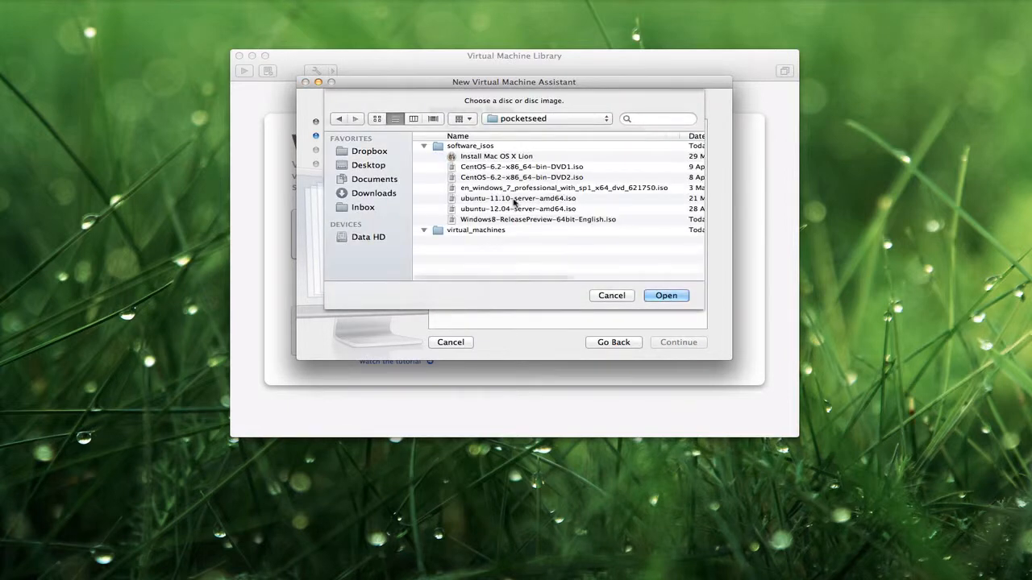
{"action": "left_click", "coordinate": [526, 189]}
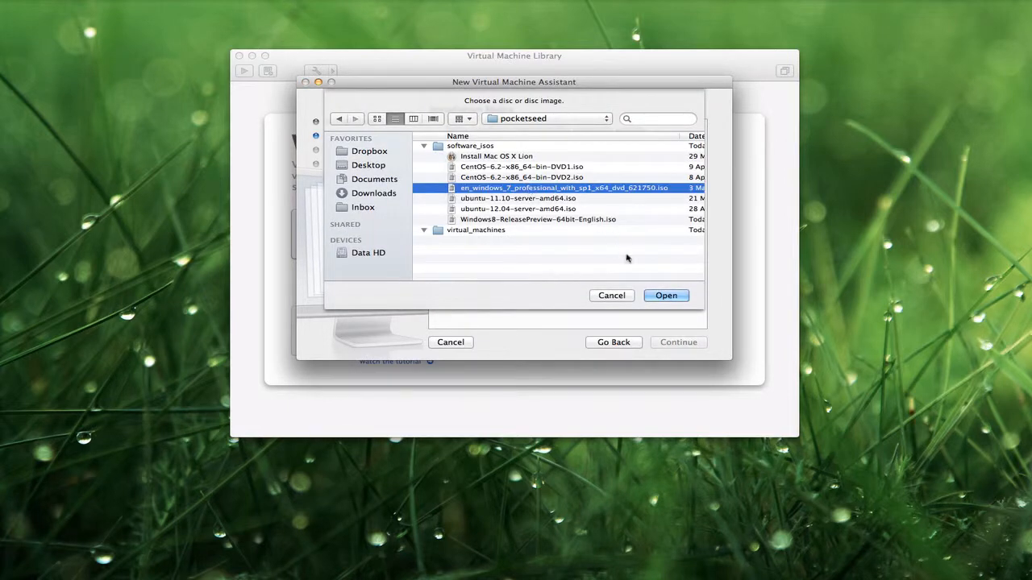
{"action": "left_click", "coordinate": [666, 296]}
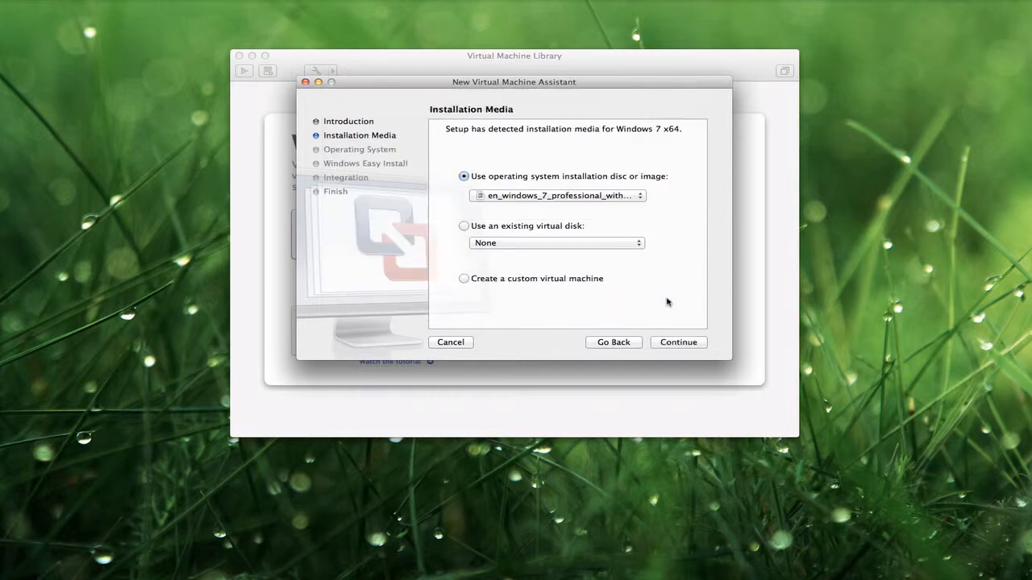
{"action": "left_click", "coordinate": [674, 345]}
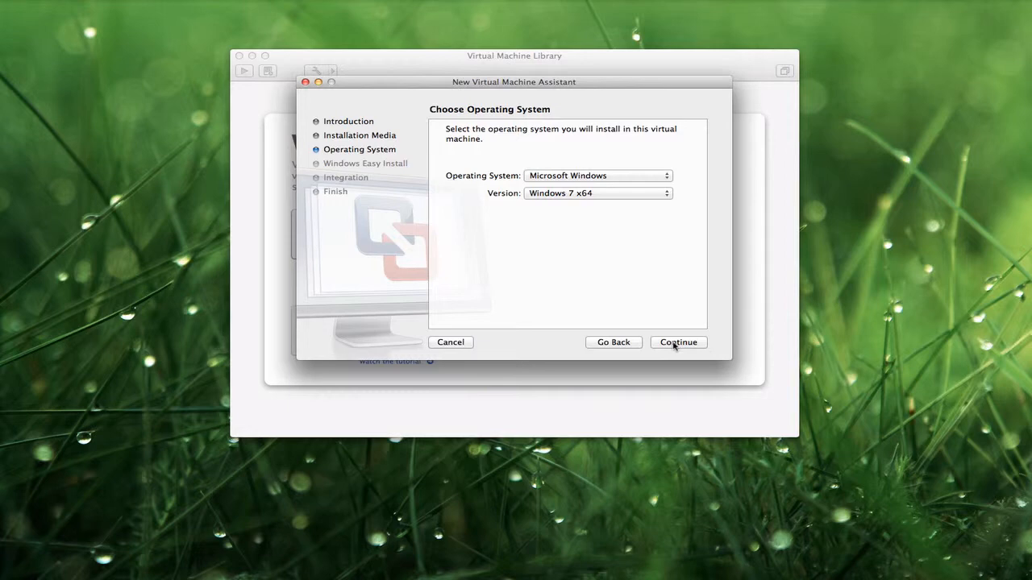
- Accept Windows 7 x64 as the OS, disable Easy Install, and continue to the Finish summary
{"action": "left_click", "coordinate": [674, 345]}
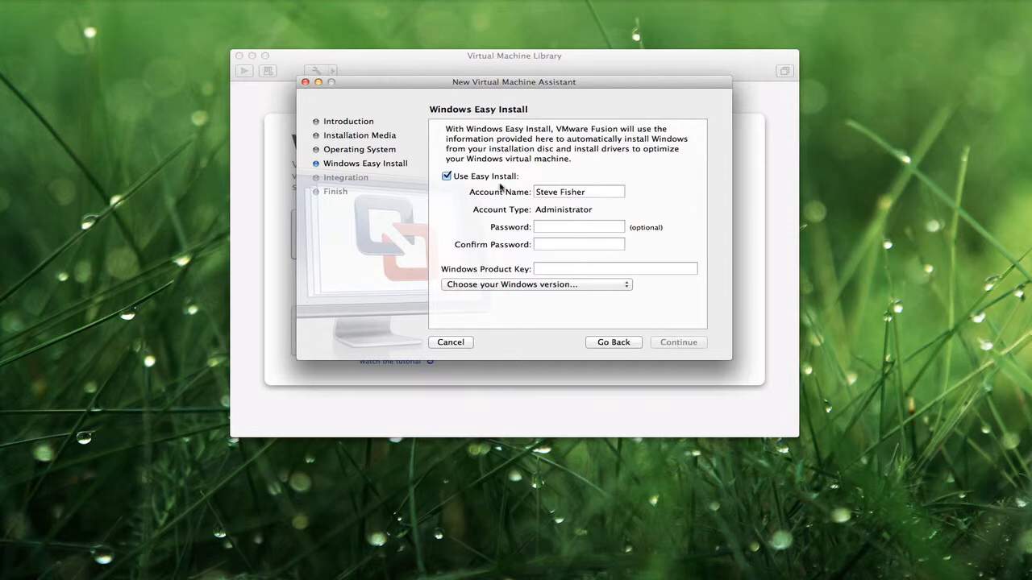
{"action": "left_click", "coordinate": [491, 179]}
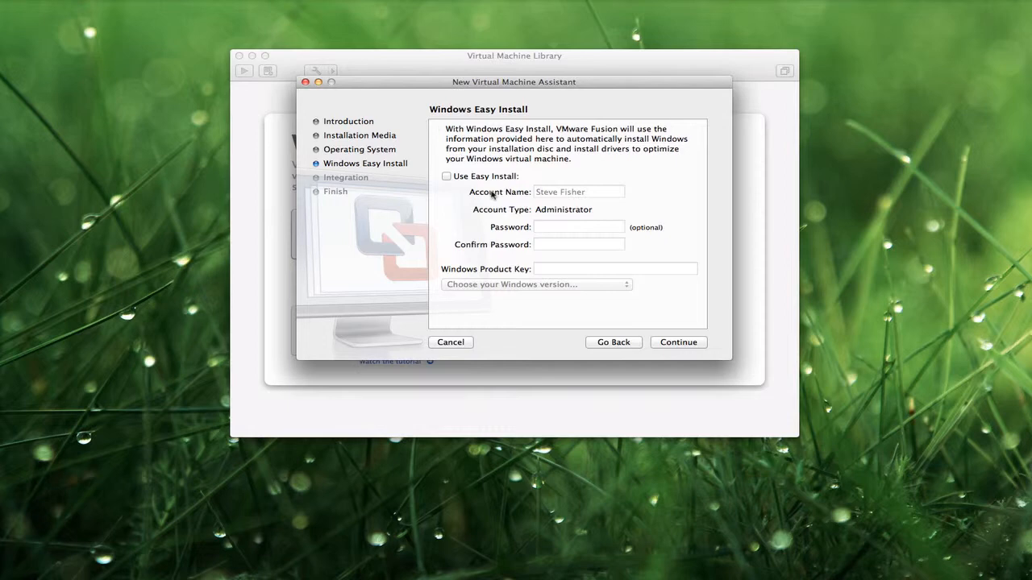
{"action": "left_click", "coordinate": [666, 345]}
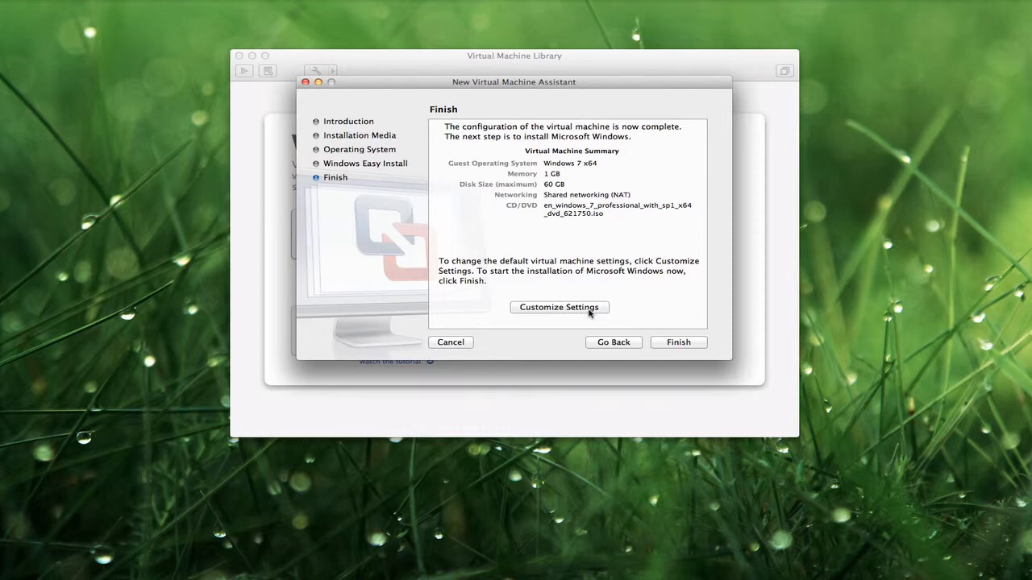
- Save the VM as Windows 7 x64 and raise its memory from 1024 MB to 2048 MB
{"action": "left_click", "coordinate": [559, 307]}
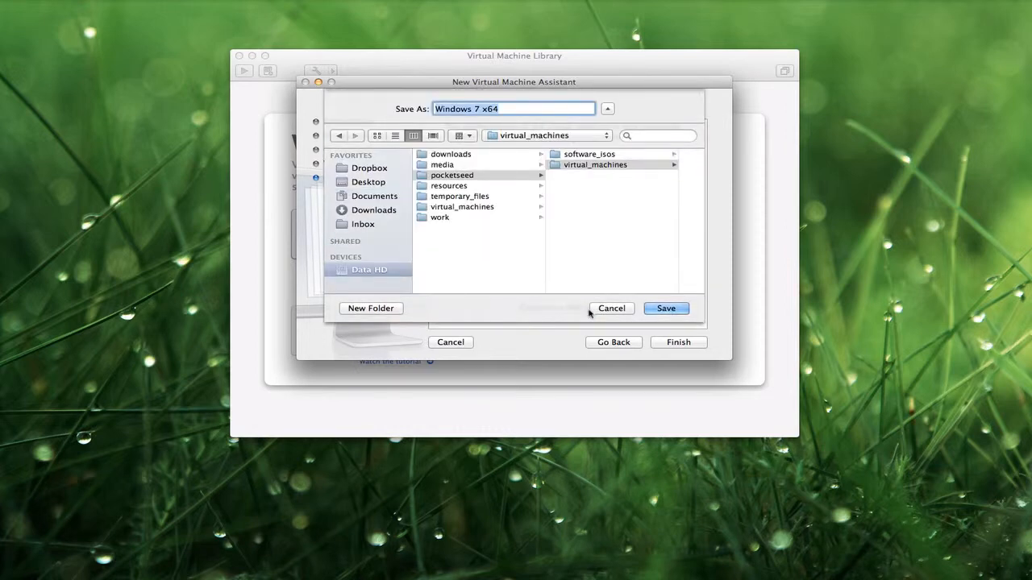
{"action": "left_click", "coordinate": [665, 310]}
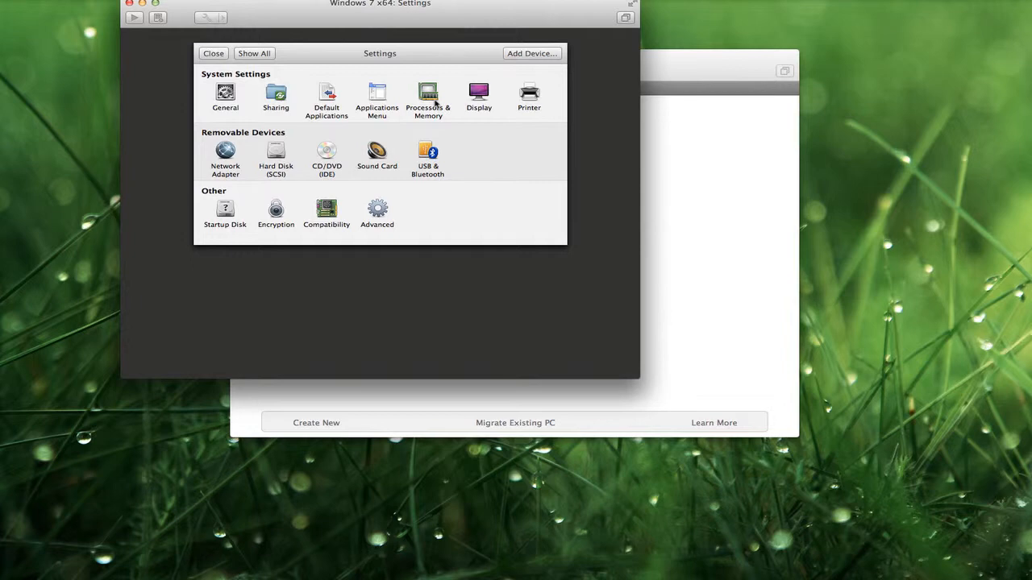
{"action": "left_click", "coordinate": [428, 95]}
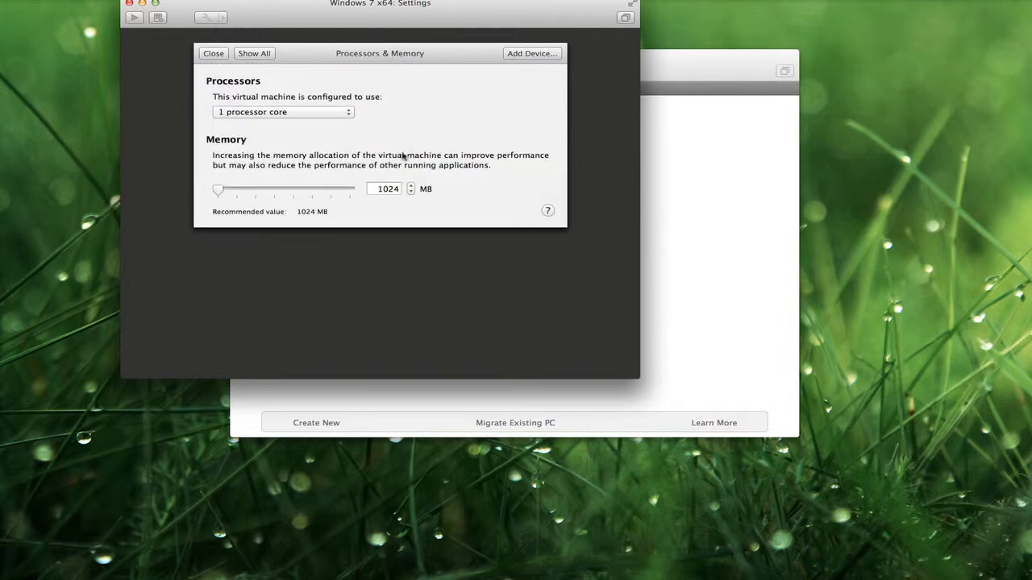
{"action": "double_click", "coordinate": [387, 187]}
{"action": "type", "text": "2048"}
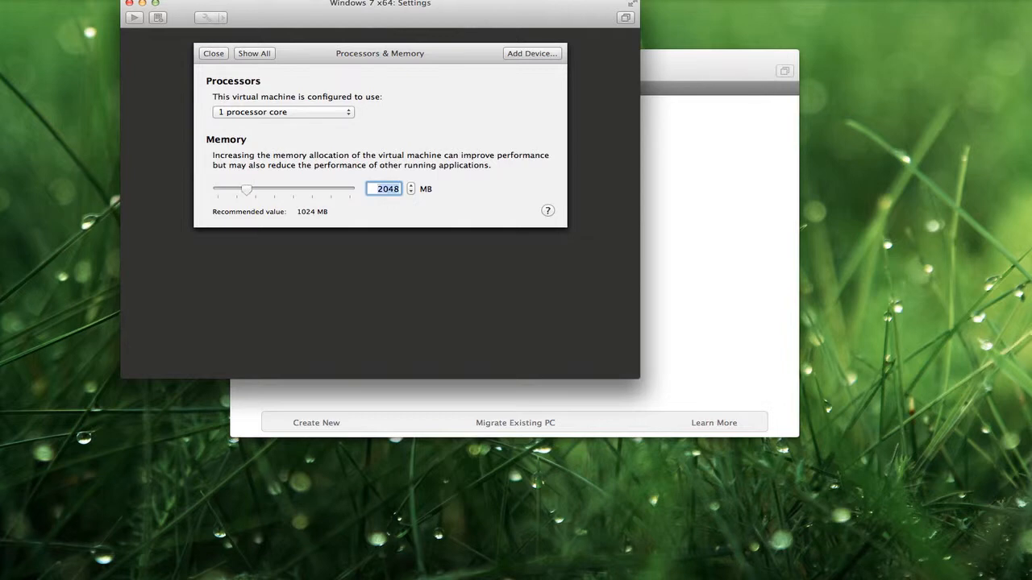
{"action": "left_click", "coordinate": [216, 55]}
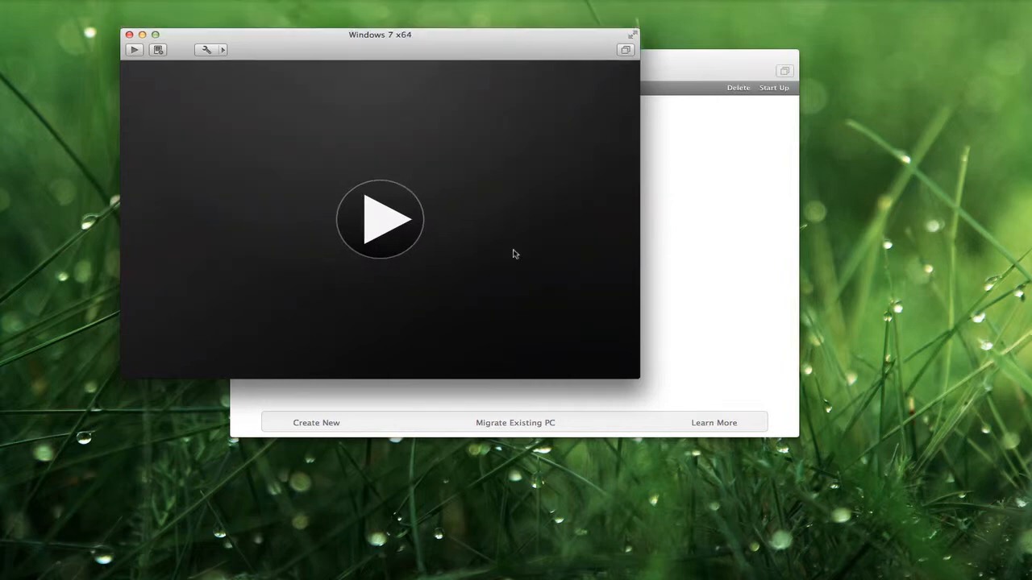
- Switch the Windows 7 x64 VM window to full screen and power it on
{"action": "left_click", "coordinate": [632, 36]}
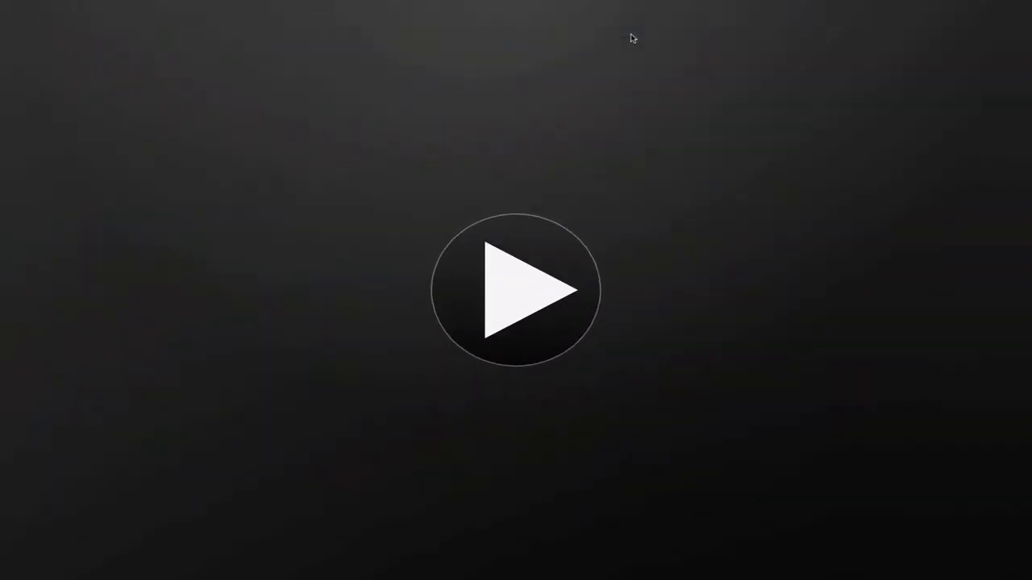
{"action": "left_click", "coordinate": [538, 313]}
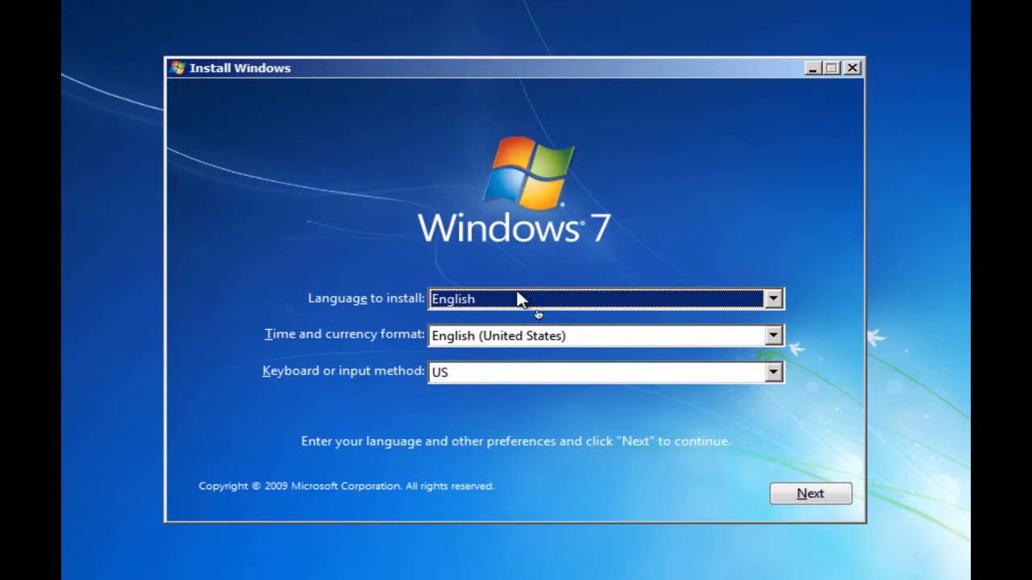
- Set the time and currency format to English (United Kingdom), then start the Windows installation
{"action": "left_click", "coordinate": [589, 341]}
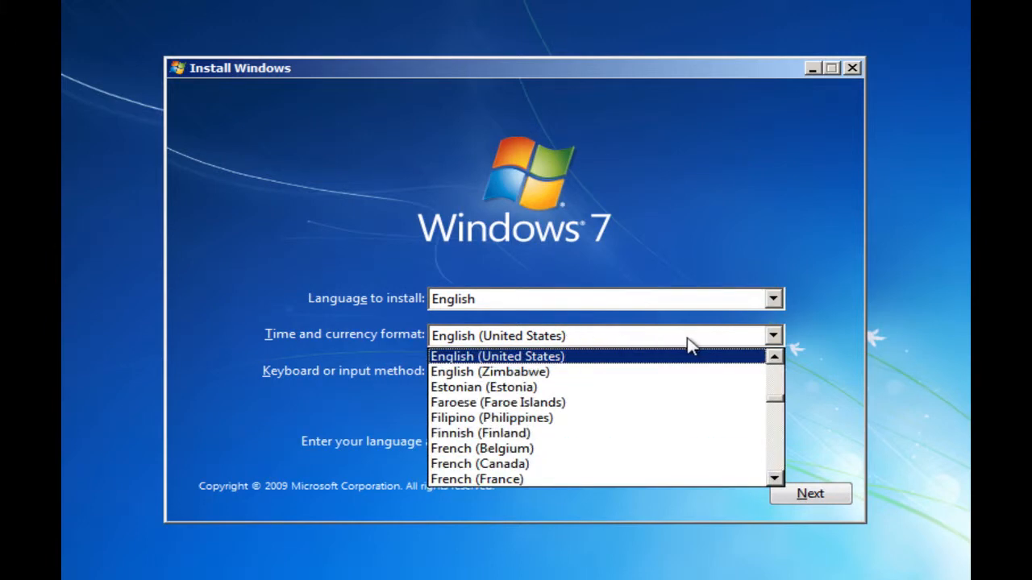
{"action": "left_click", "coordinate": [774, 358]}
{"action": "left_click", "coordinate": [701, 358]}
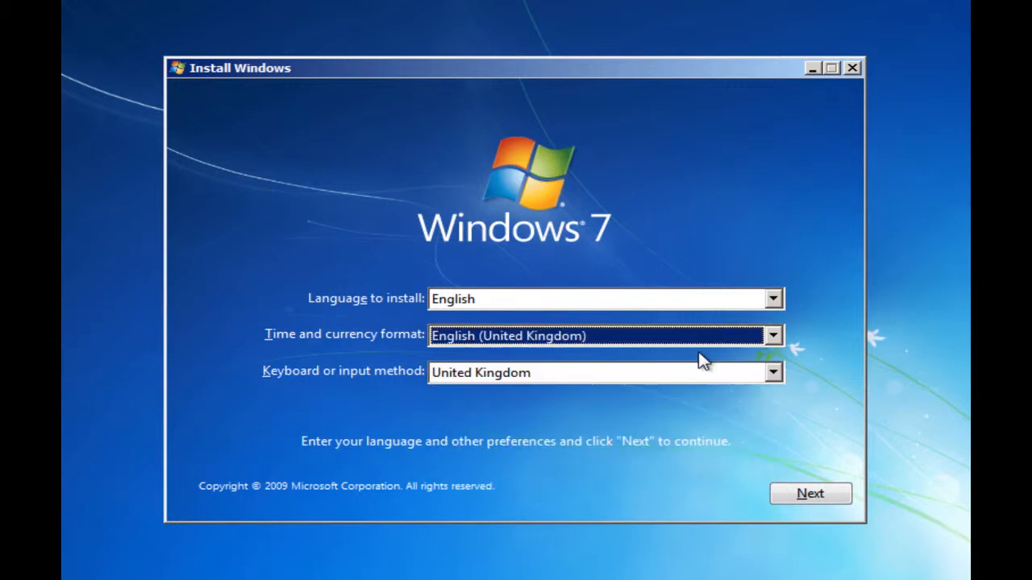
{"action": "left_click", "coordinate": [804, 493]}
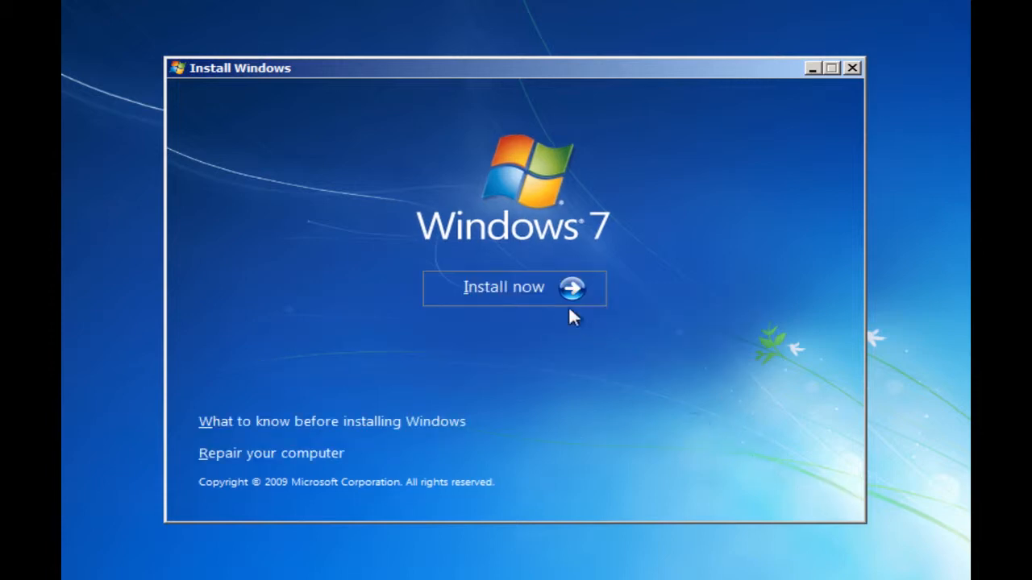
{"action": "left_click", "coordinate": [503, 287]}
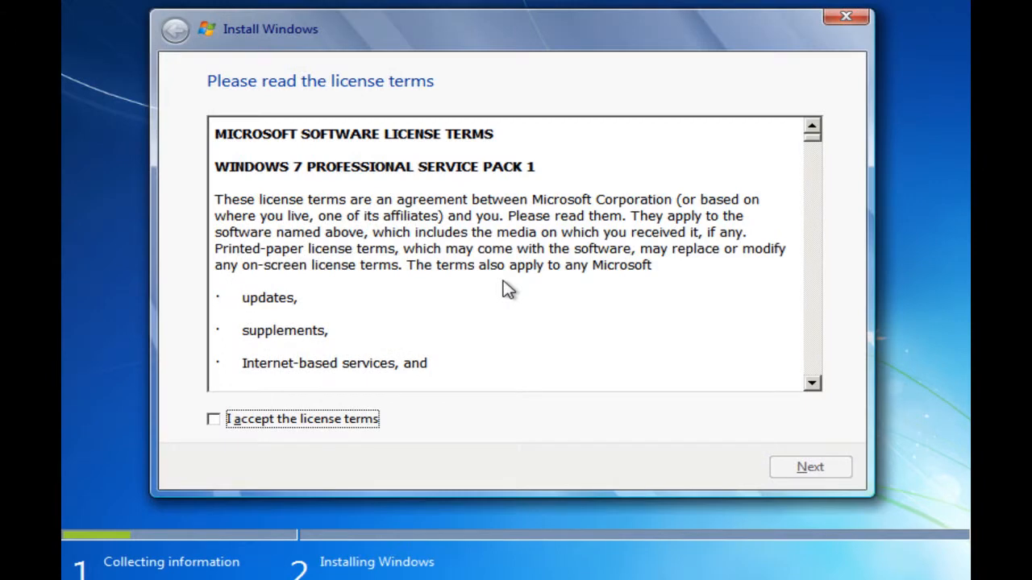
- Accept the license terms and do a Custom install onto Disk 0's 60 GB unallocated space
{"action": "left_click", "coordinate": [309, 428]}
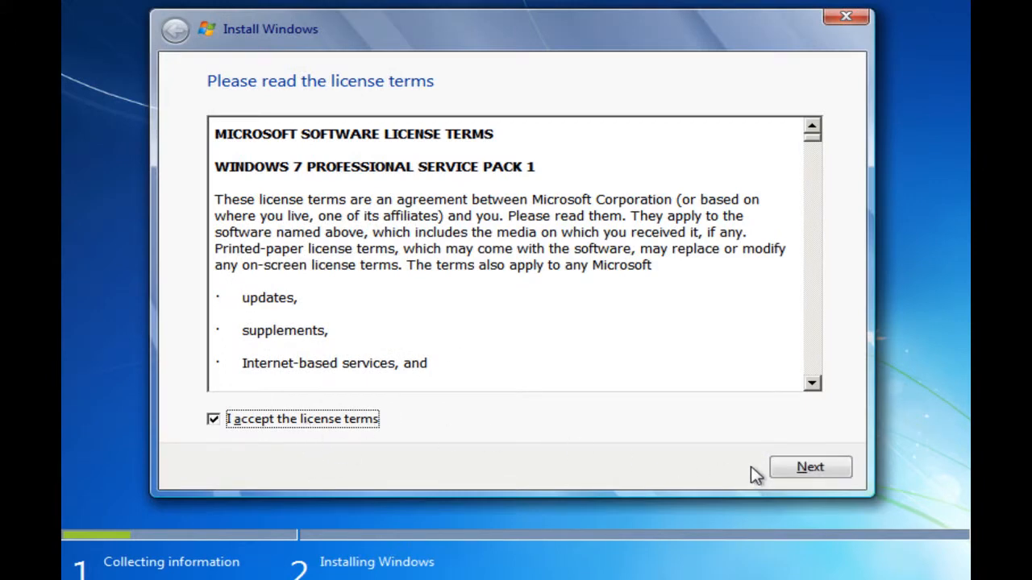
{"action": "left_click", "coordinate": [809, 467]}
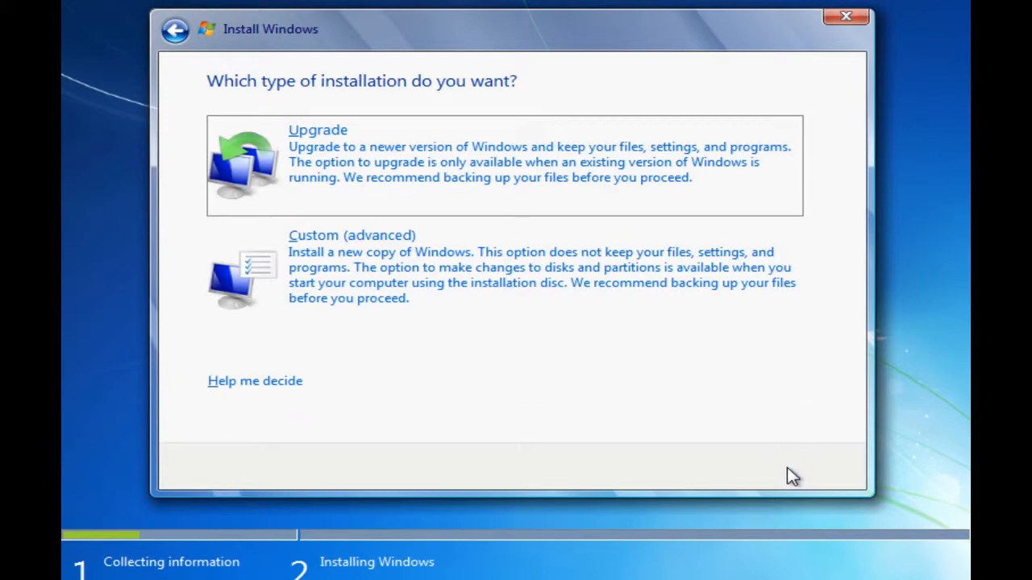
{"action": "left_click", "coordinate": [390, 292]}
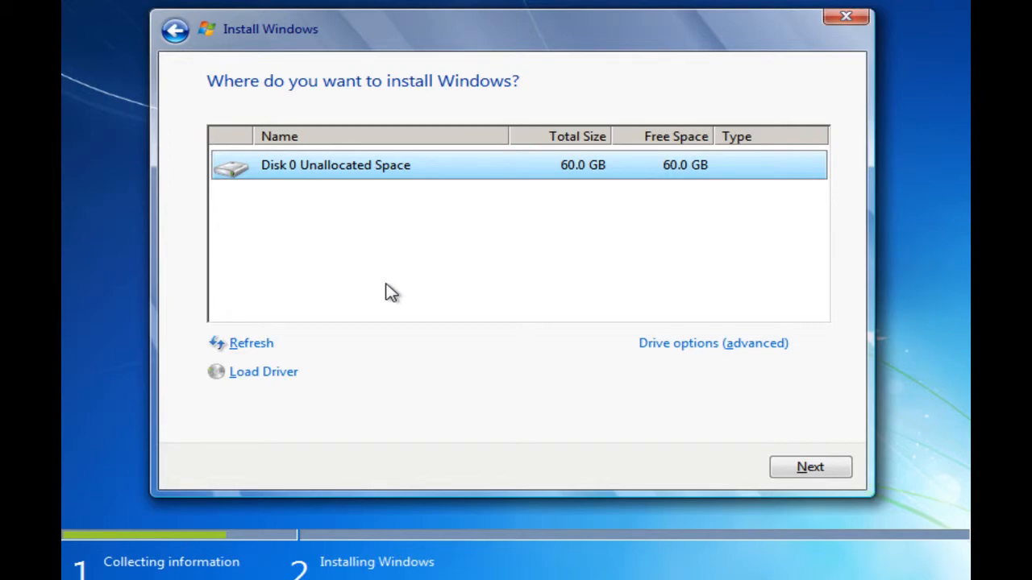
{"action": "left_click", "coordinate": [810, 469]}
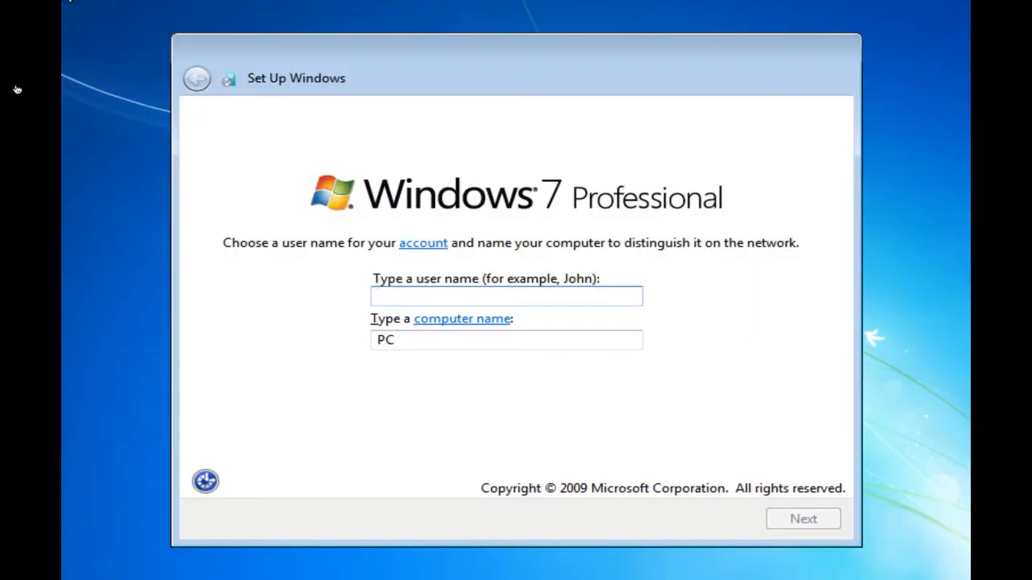
- Enter the user's name and name the computer 'pocketseed'
{"action": "type", "text": "Steve"}
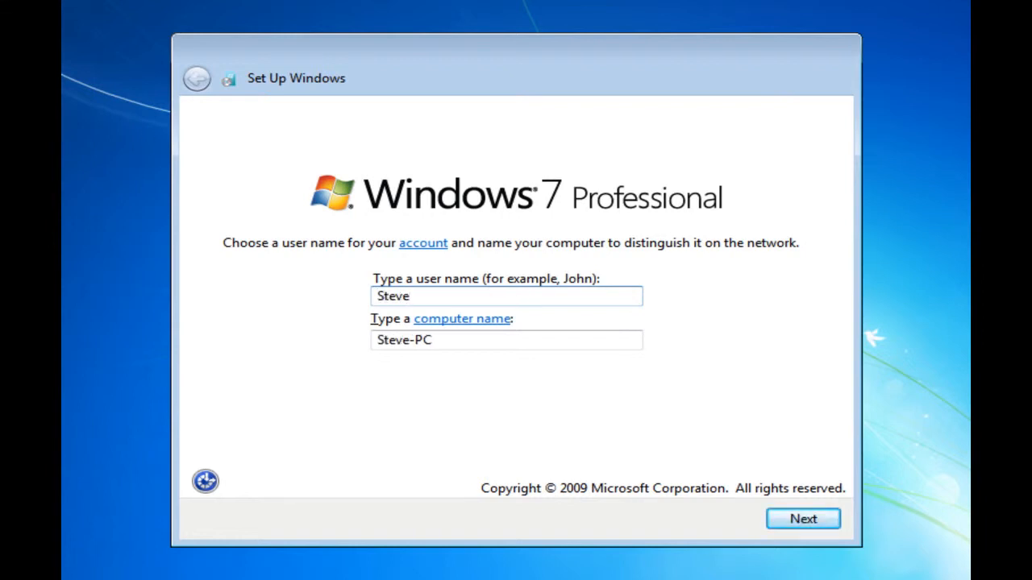
{"action": "key", "text": "Tab"}
{"action": "key", "text": "Tab"}
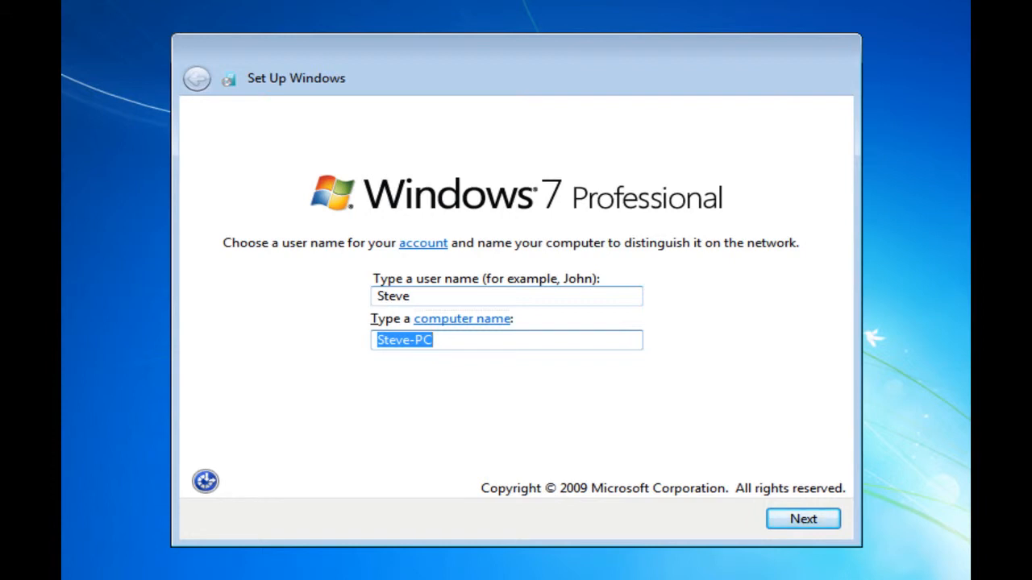
{"action": "type", "text": "pocketseed"}
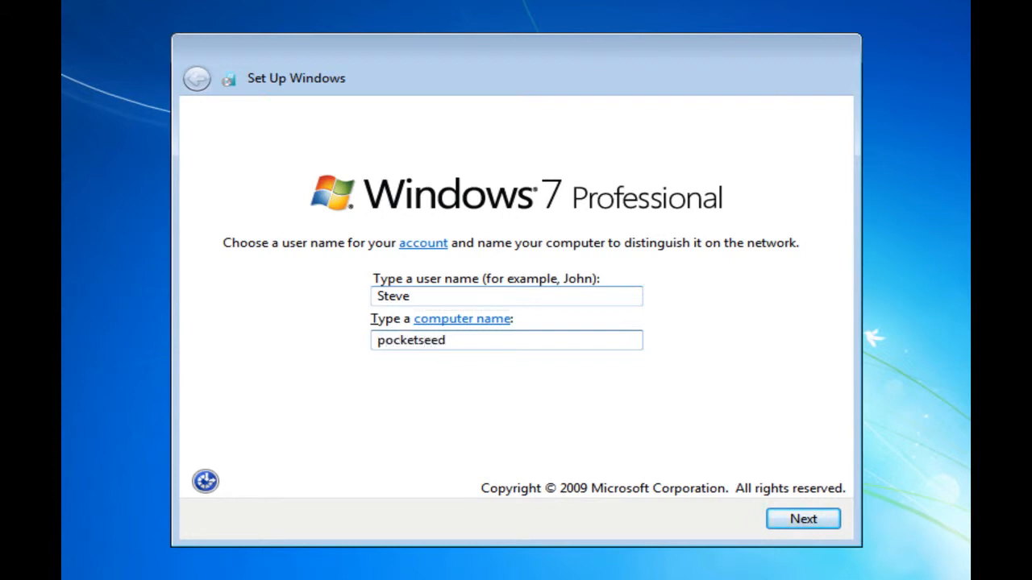
{"action": "left_click", "coordinate": [818, 522]}
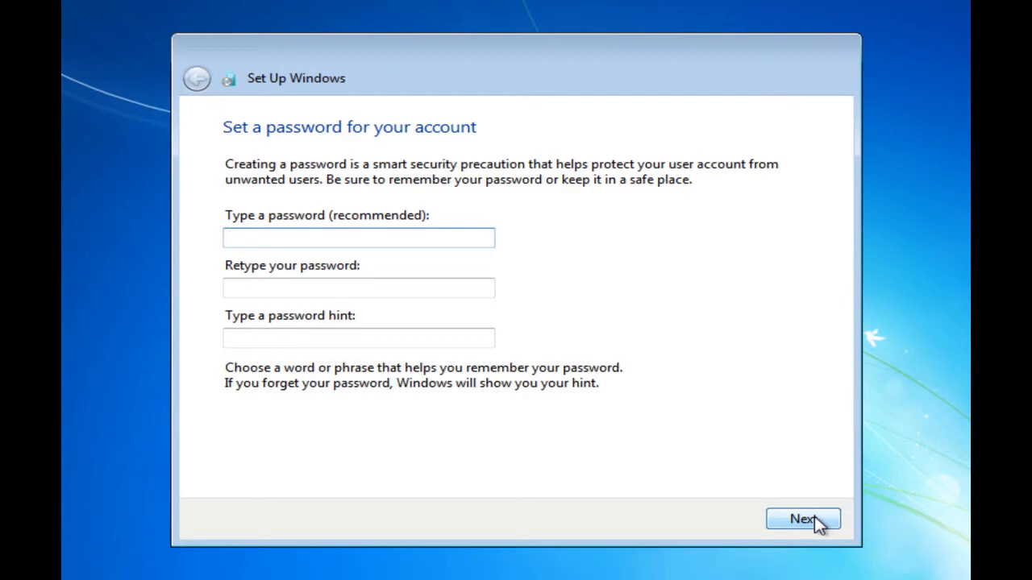
- Enter the account password twice with the hint 'password' and submit
{"action": "type", "text": "••••••••"}
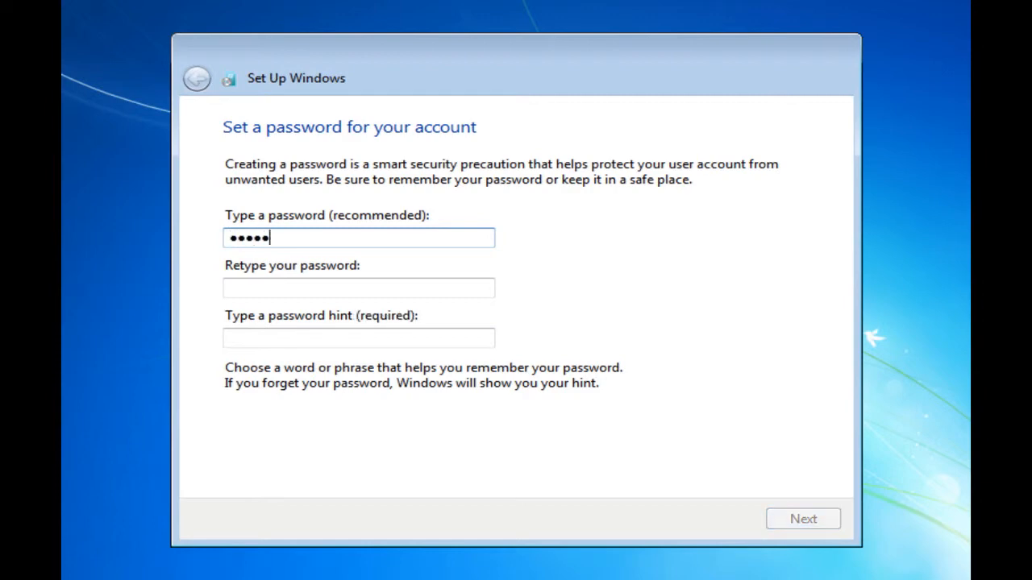
{"action": "key", "text": "Tab"}
{"action": "type", "text": "••••••••"}
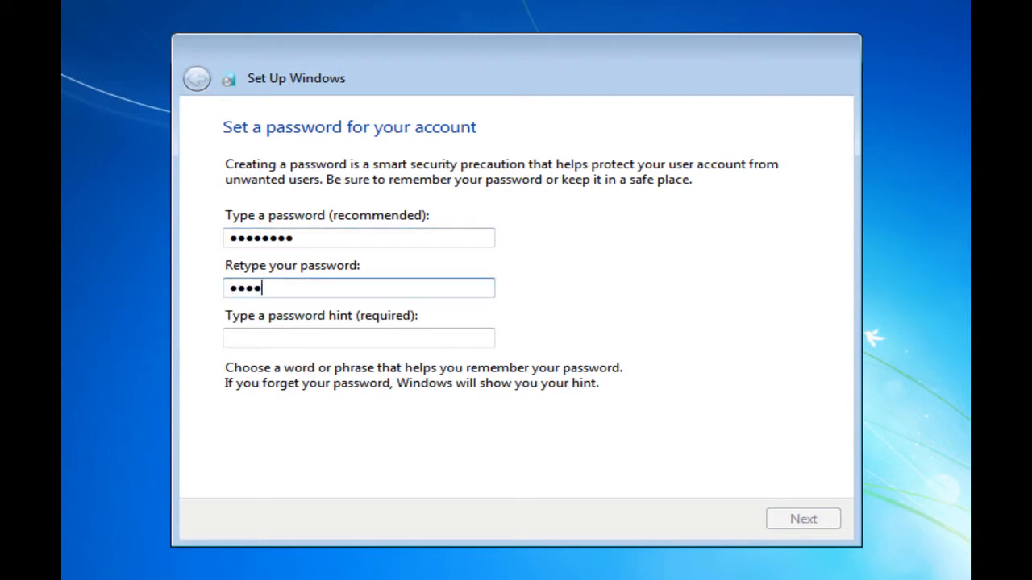
{"action": "key", "text": "Tab"}
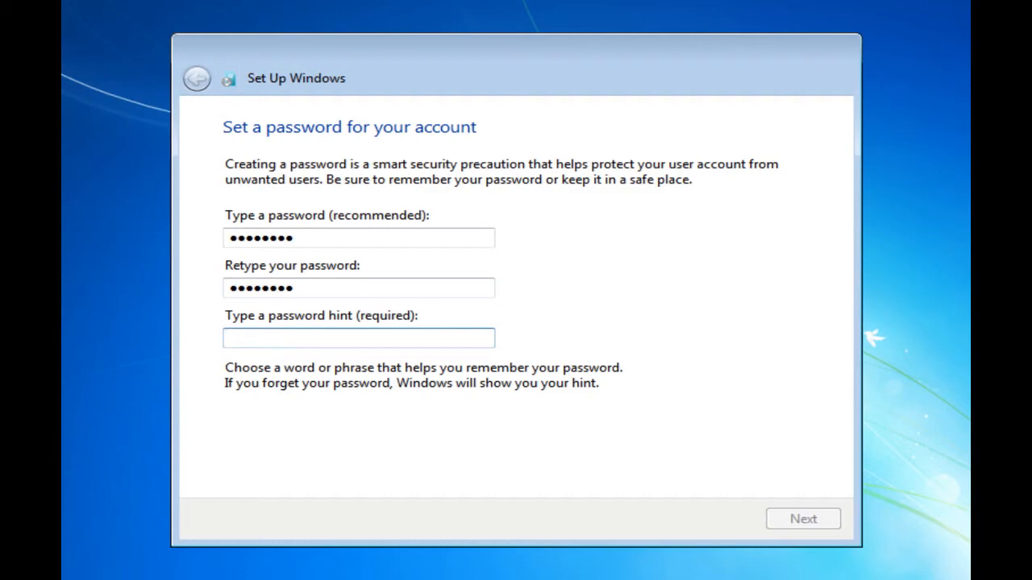
{"action": "type", "text": "password"}
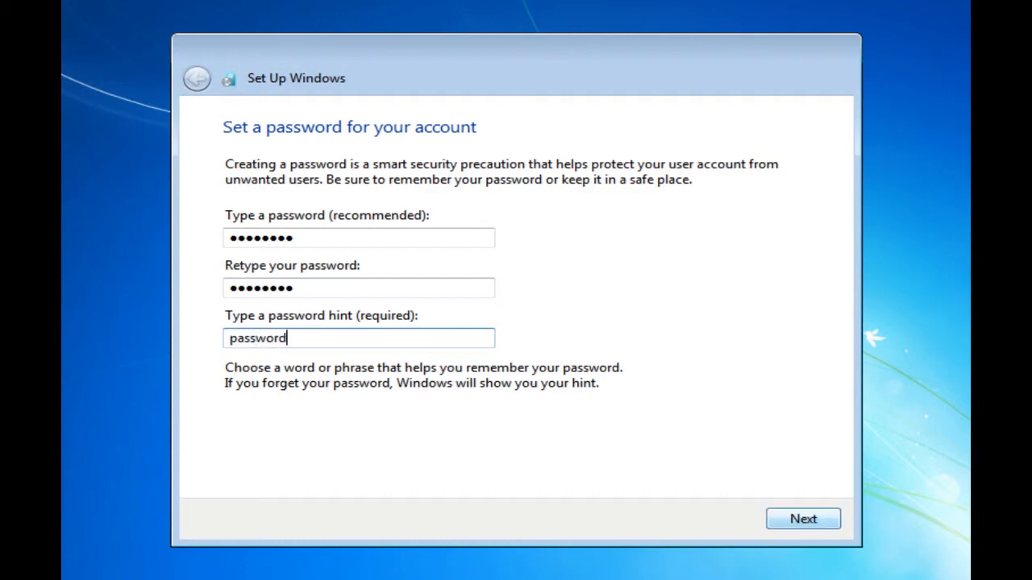
{"action": "left_click", "coordinate": [838, 529]}
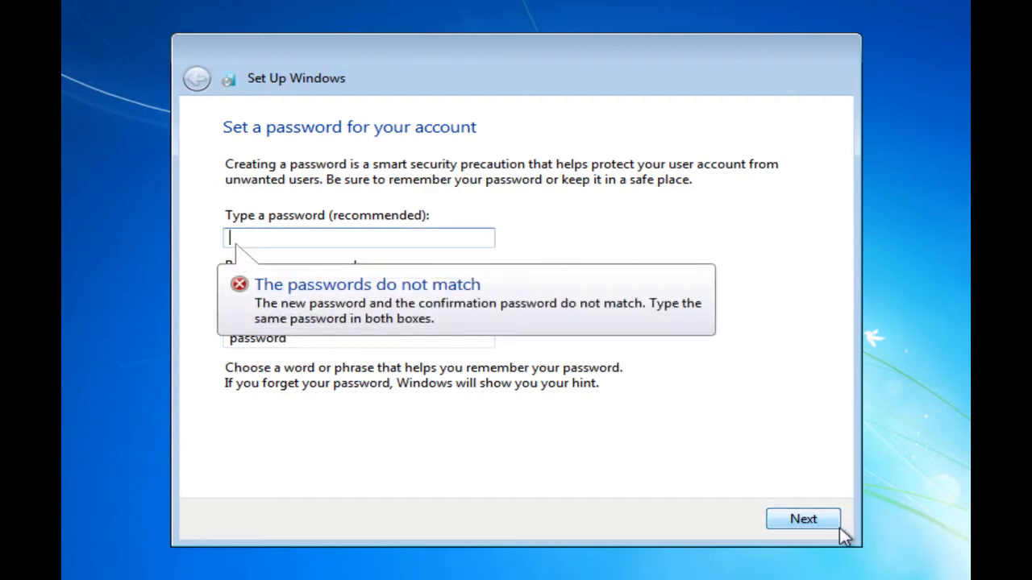
- Re-enter both passwords so they match after the mismatch error, and submit again
{"action": "type", "text": "•••••••••"}
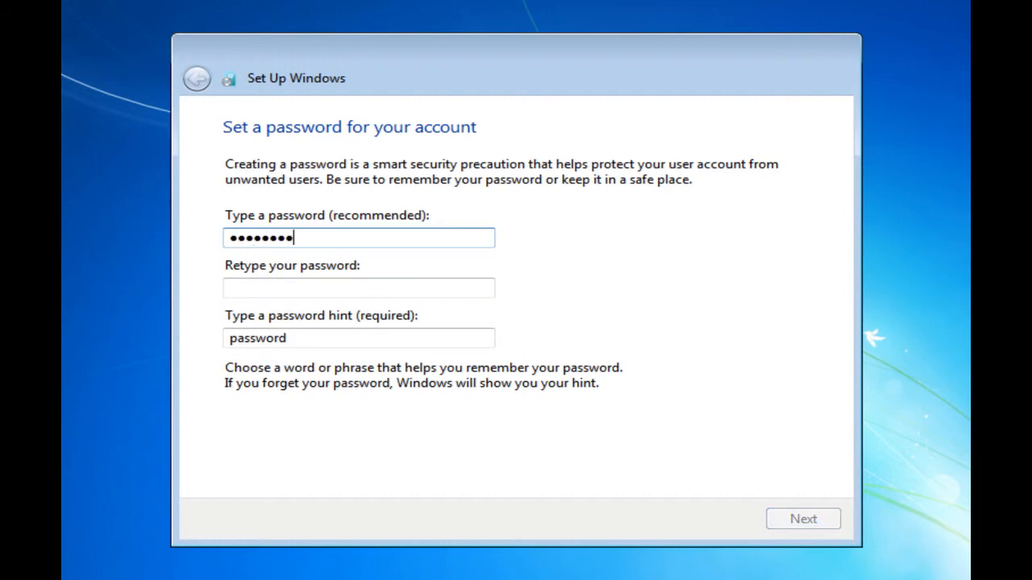
{"action": "key", "text": "Tab"}
{"action": "type", "text": "••••••••"}
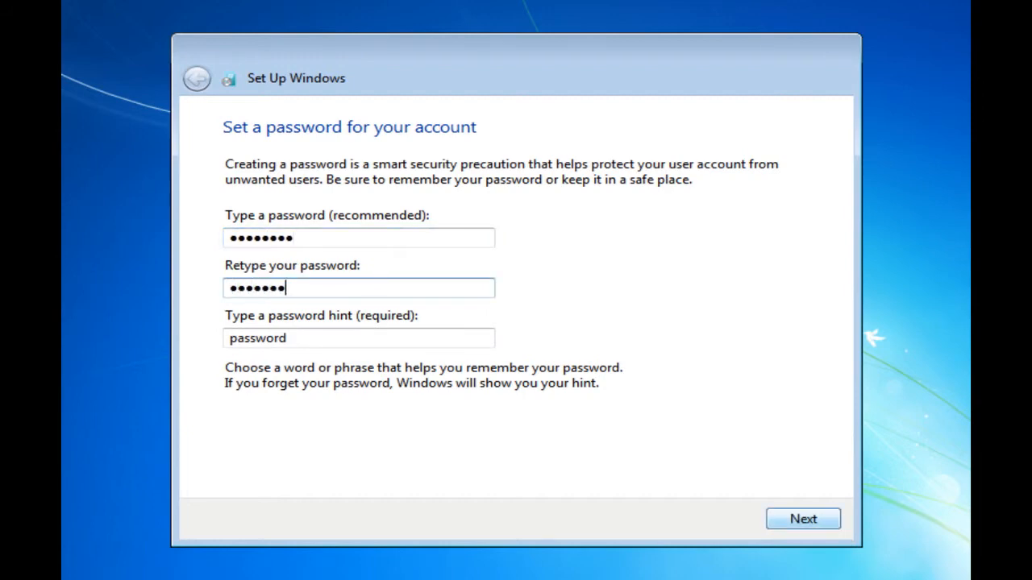
{"action": "type", "text": "•"}
{"action": "left_click", "coordinate": [830, 522]}
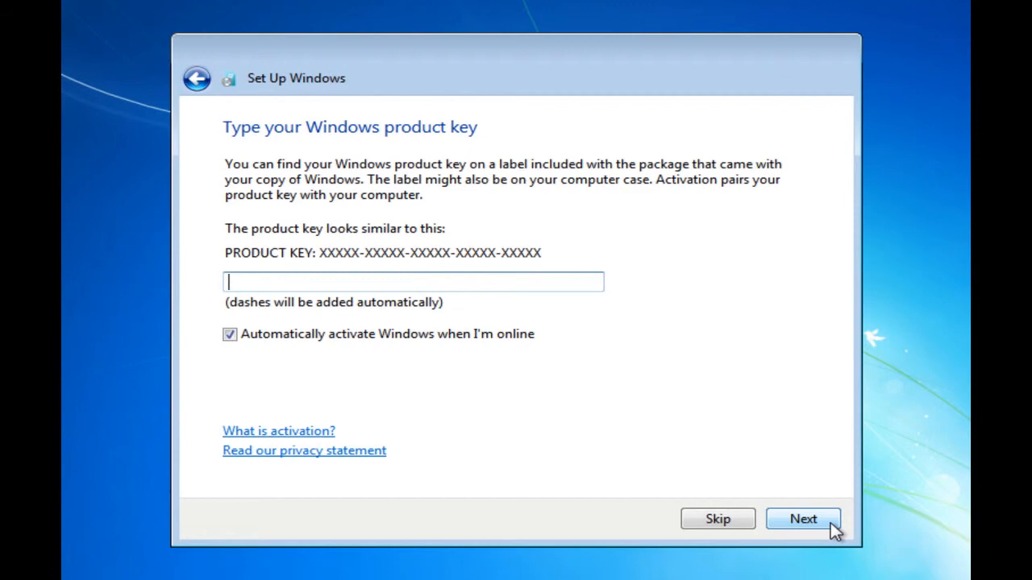
- Skip the product key, use recommended updates, keep the London time zone, and choose Home network
{"action": "left_click", "coordinate": [830, 522]}
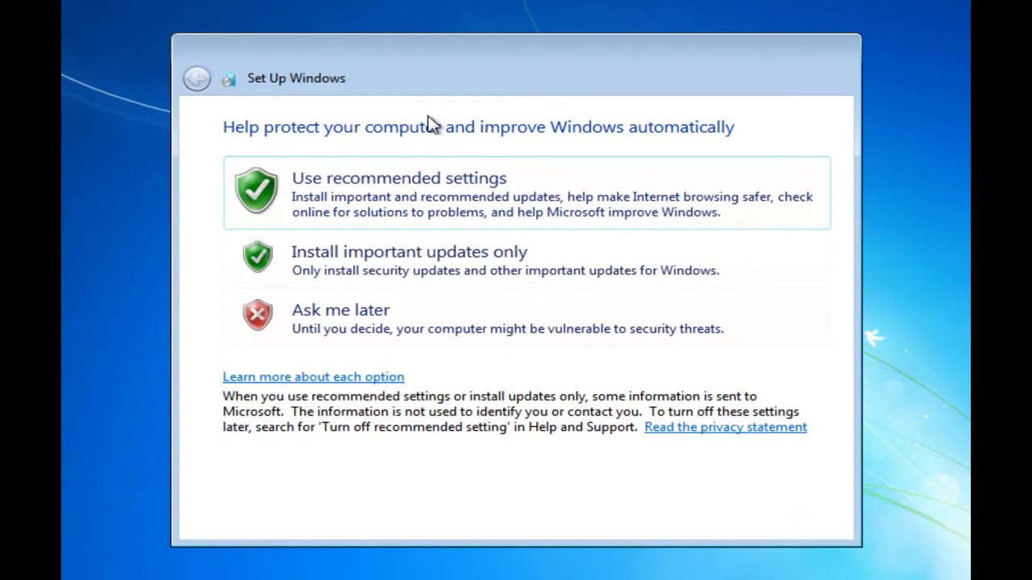
{"action": "left_click", "coordinate": [430, 179]}
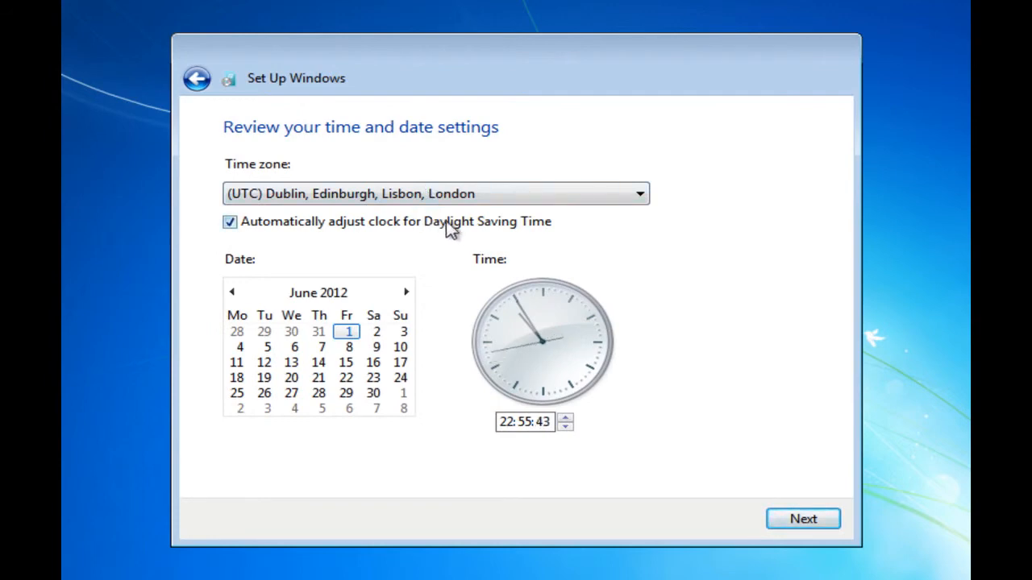
{"action": "left_click", "coordinate": [802, 520]}
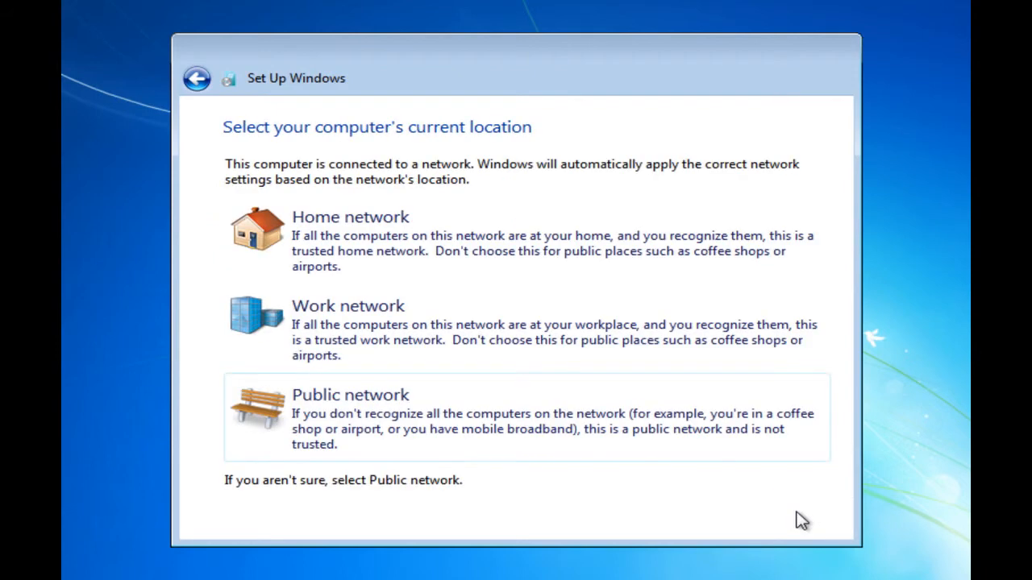
{"action": "left_click", "coordinate": [475, 239]}
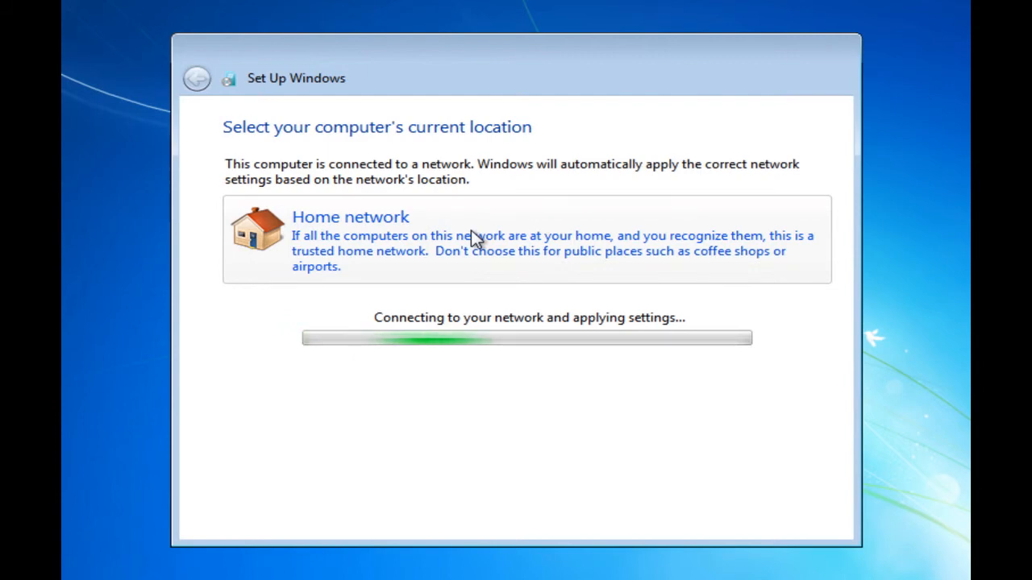